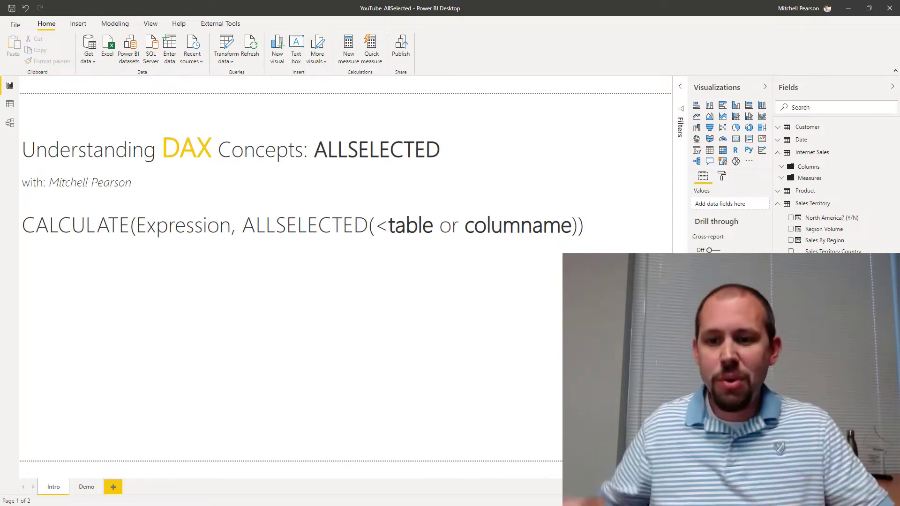
Step: Switch to the Demo report page with the country slicer and Total Sales table
{"action": "left_click", "coordinate": [86, 487]}
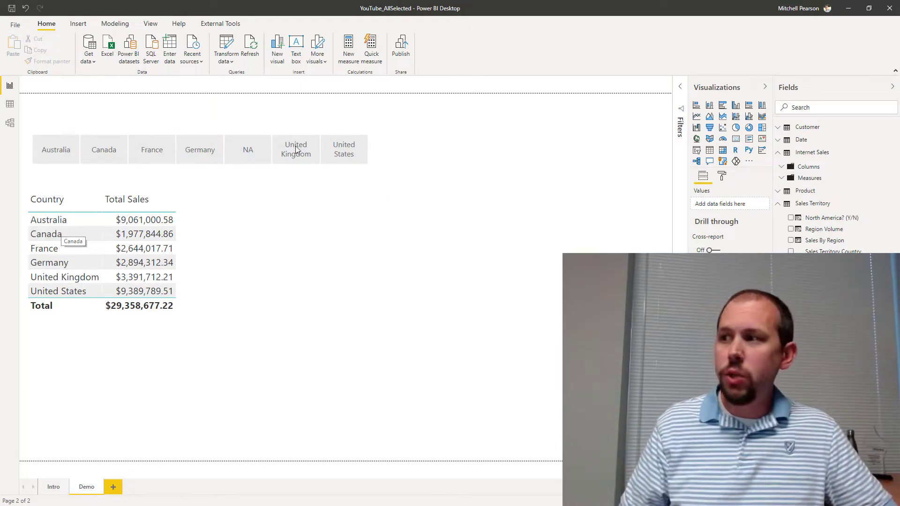
Step: Review the ALL formula of Total Sales All Countries and add that measure to the country table
{"action": "left_click", "coordinate": [782, 178]}
{"action": "left_click", "coordinate": [825, 267]}
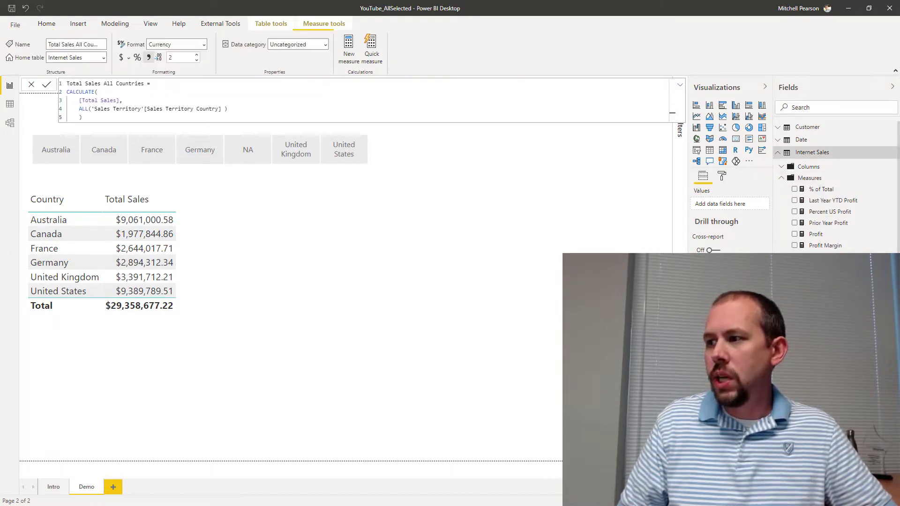
{"action": "scroll", "coordinate": [127, 112], "scroll_direction": "up", "scroll_amount": 4}
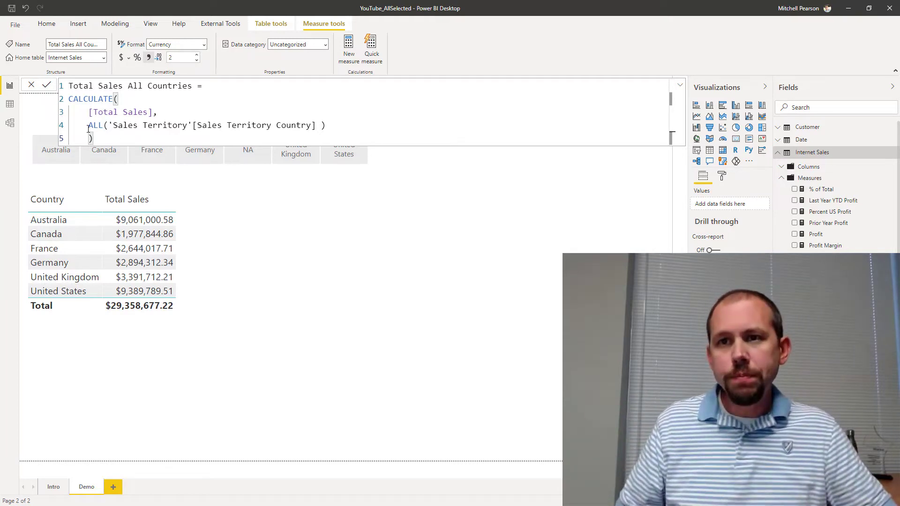
{"action": "left_click_drag", "start_coordinate": [88, 128], "coordinate": [321, 131]}
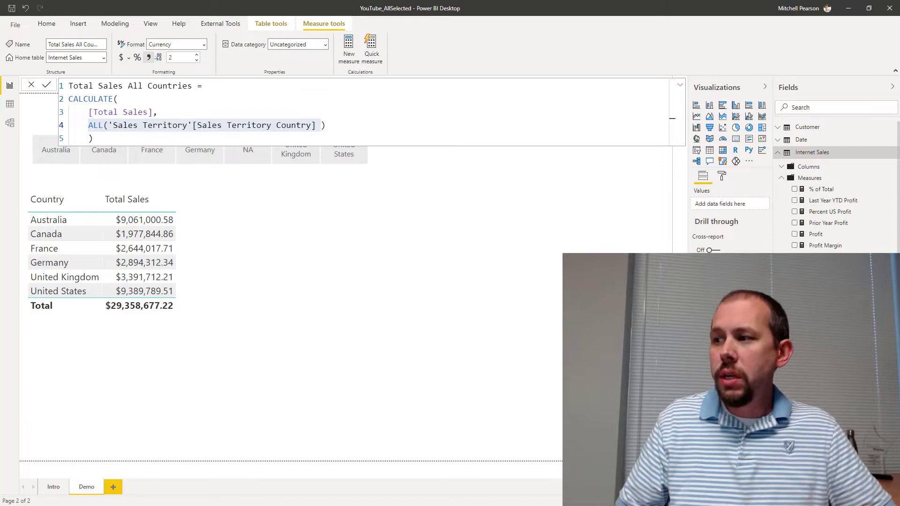
{"action": "left_click_drag", "start_coordinate": [825, 267], "coordinate": [202, 285]}
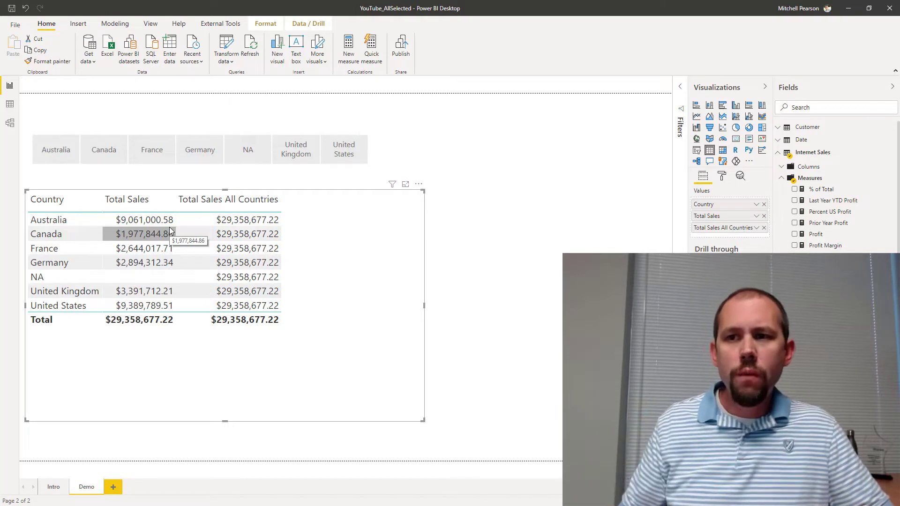
{"action": "left_click", "coordinate": [149, 155]}
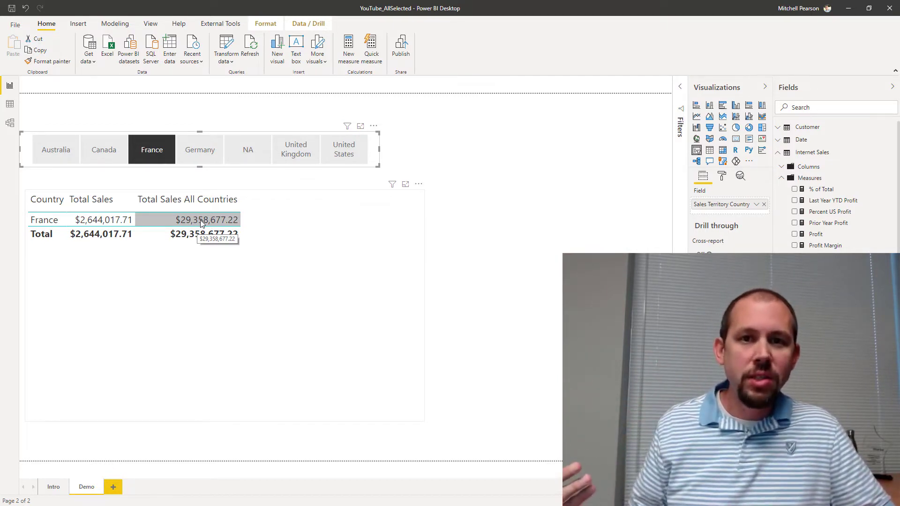
{"action": "left_click", "coordinate": [153, 152]}
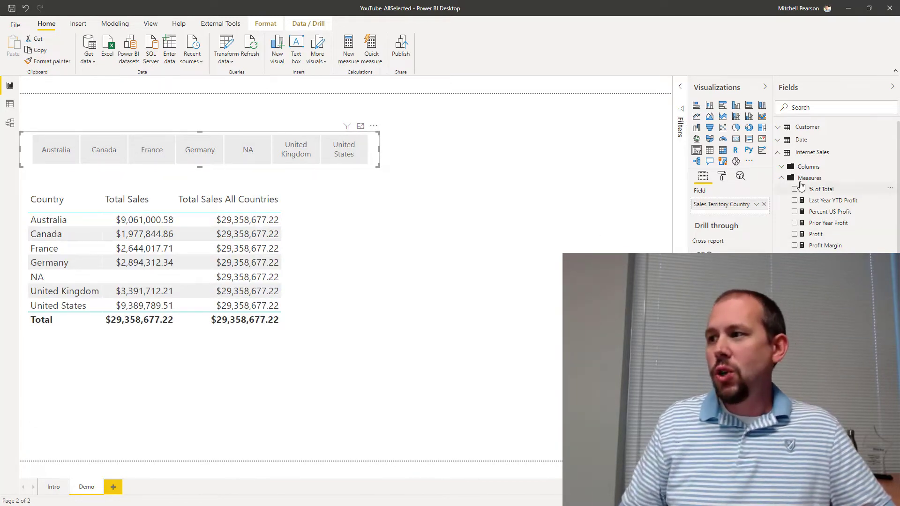
Step: Review the % of Total DIVIDE formula and add % of Total to the country table
{"action": "left_click", "coordinate": [817, 189]}
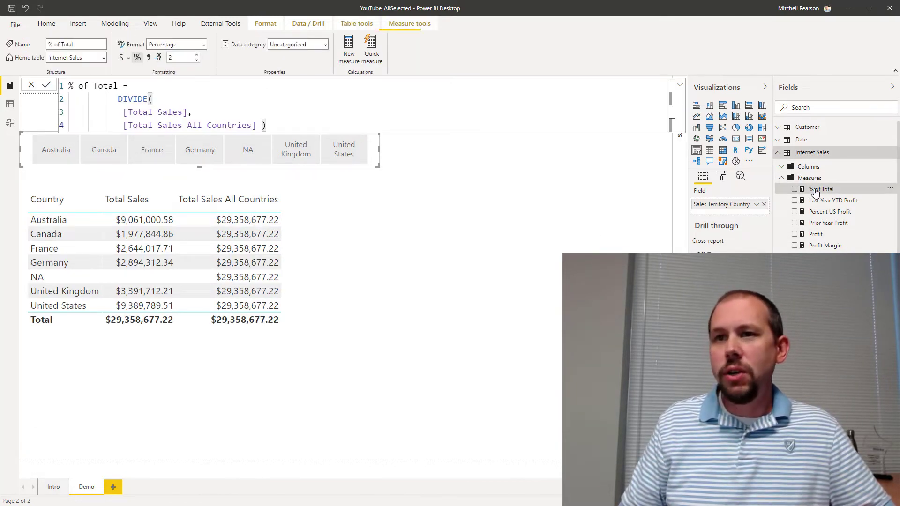
{"action": "left_click", "coordinate": [143, 122]}
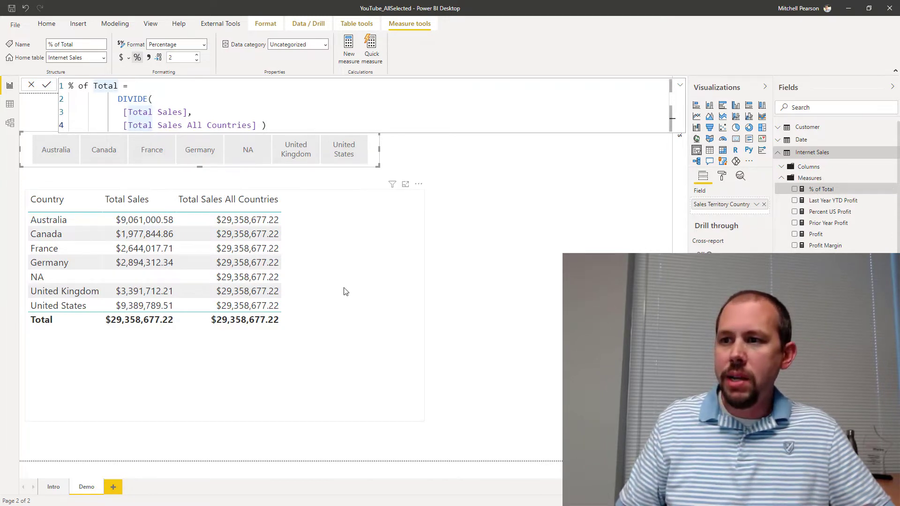
{"action": "left_click_drag", "start_coordinate": [819, 189], "coordinate": [332, 290]}
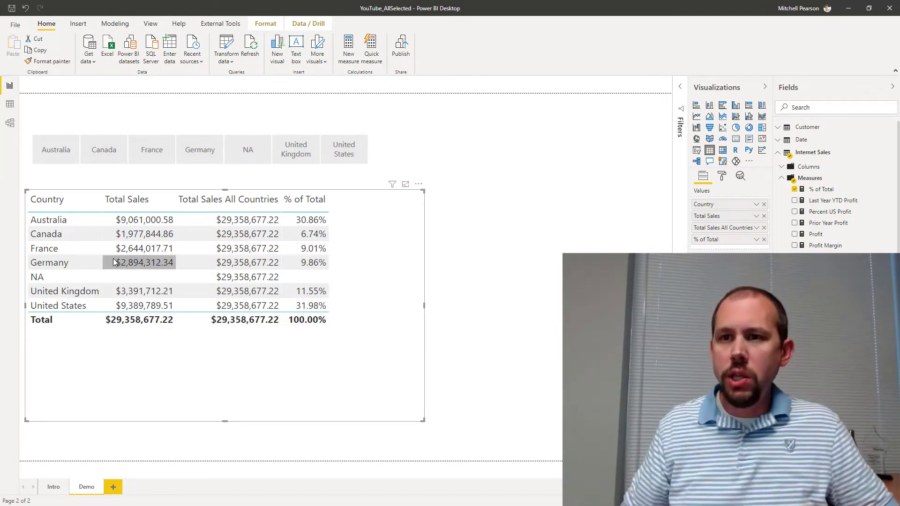
Step: Multi-select Australia, Canada and France in the country slicer, giving 46.61% of total
{"action": "left_click", "coordinate": [55, 150]}
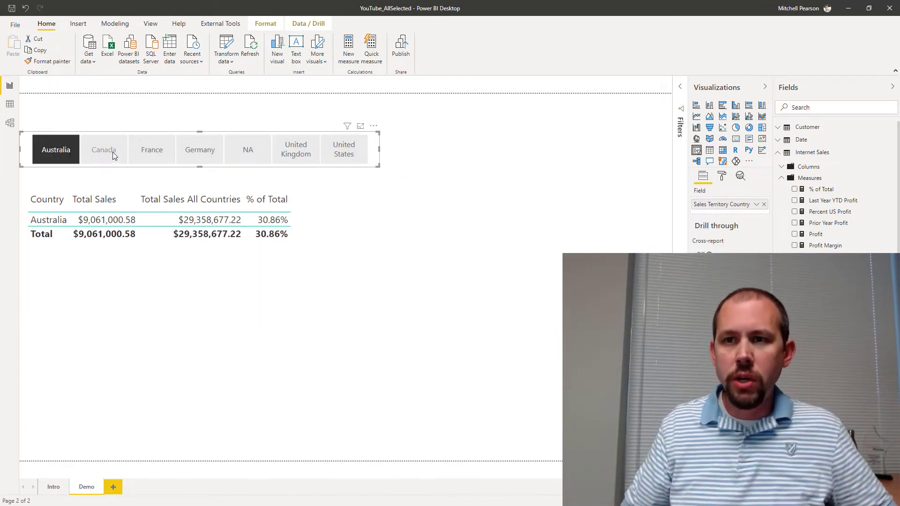
{"action": "left_click", "coordinate": [111, 151], "text": "ctrl"}
{"action": "left_click", "coordinate": [148, 154], "text": "ctrl"}
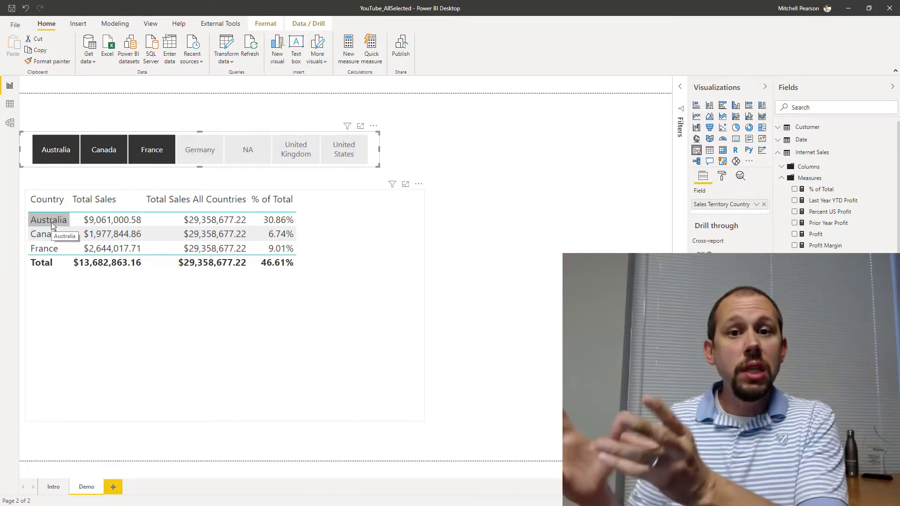
{"action": "left_click", "coordinate": [68, 158], "text": "ctrl"}
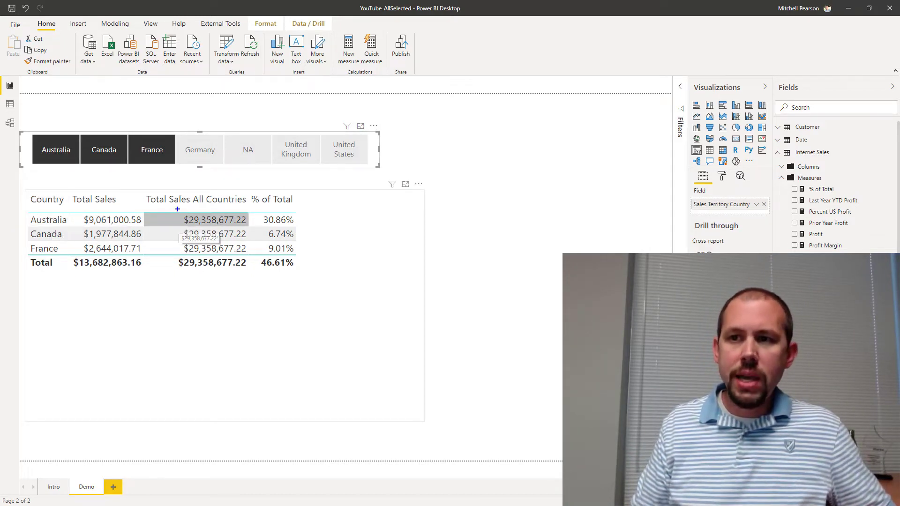
{"action": "mouse_move", "coordinate": [178, 209]}
{"action": "left_mouse_down"}
{"action": "mouse_move", "coordinate": [246, 238]}
{"action": "mouse_move", "coordinate": [253, 228]}
{"action": "left_mouse_up"}
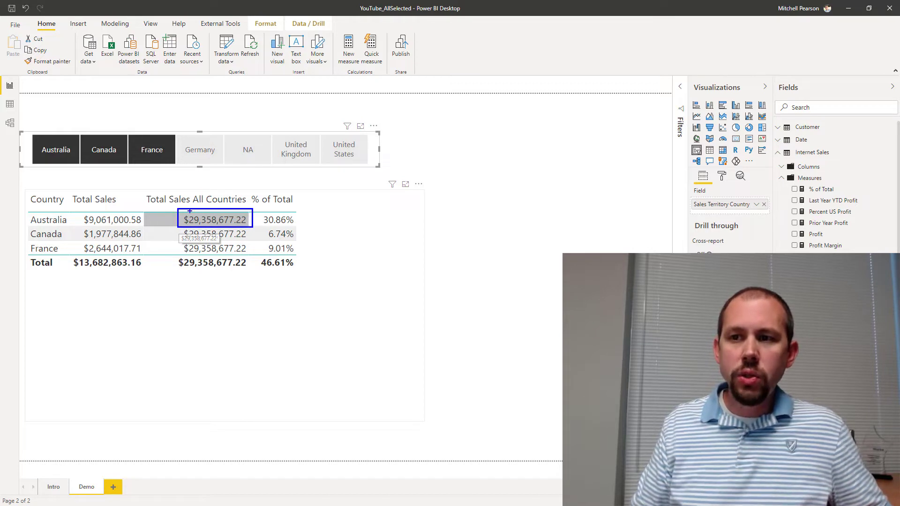
{"action": "left_click_drag", "start_coordinate": [57, 215], "coordinate": [125, 170]}
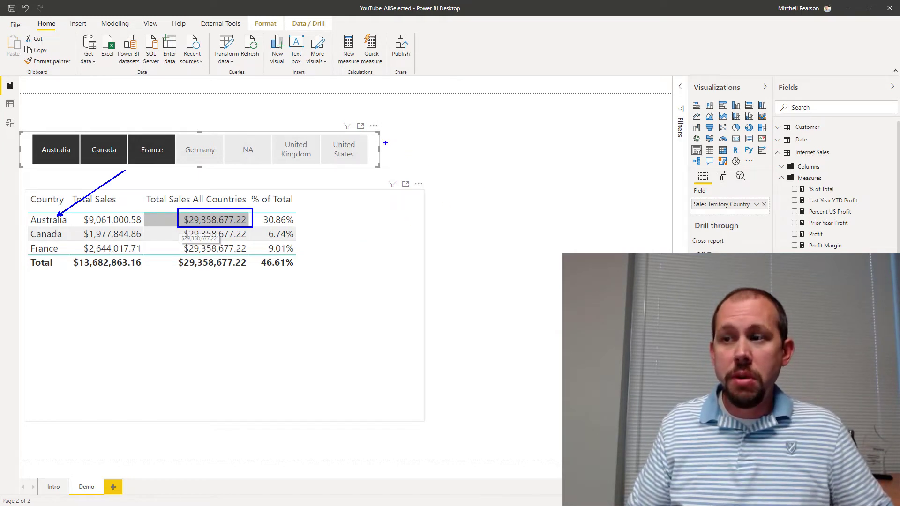
{"action": "left_click_drag", "start_coordinate": [385, 143], "coordinate": [564, 225]}
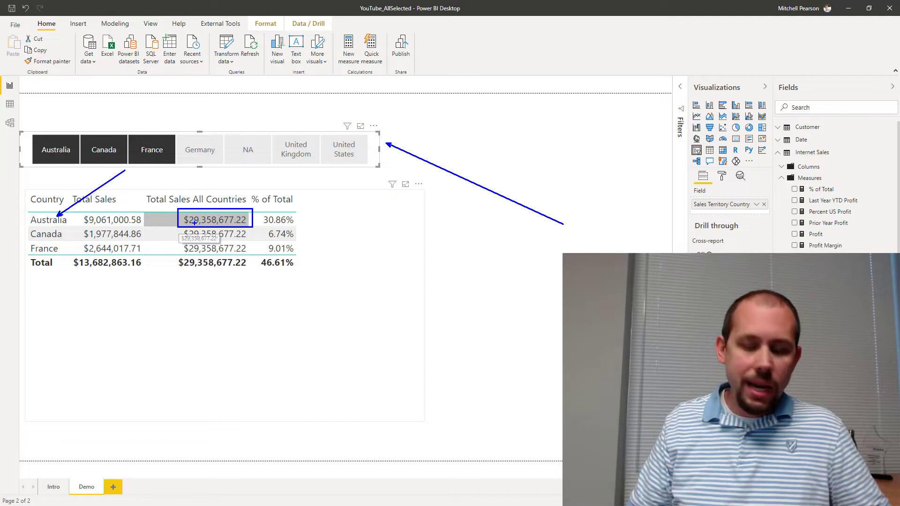
{"action": "key", "text": "ctrl+z"}
{"action": "key", "text": "ctrl+z"}
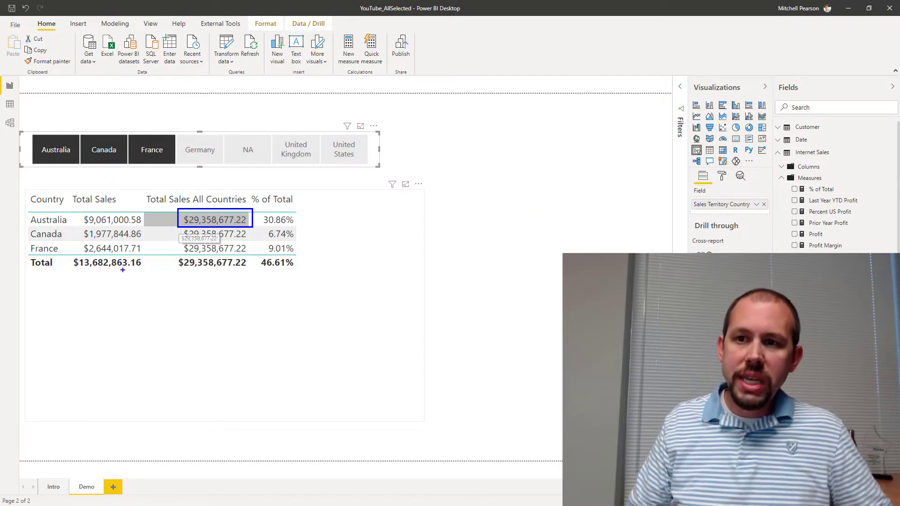
{"action": "left_click_drag", "start_coordinate": [69, 257], "coordinate": [147, 271]}
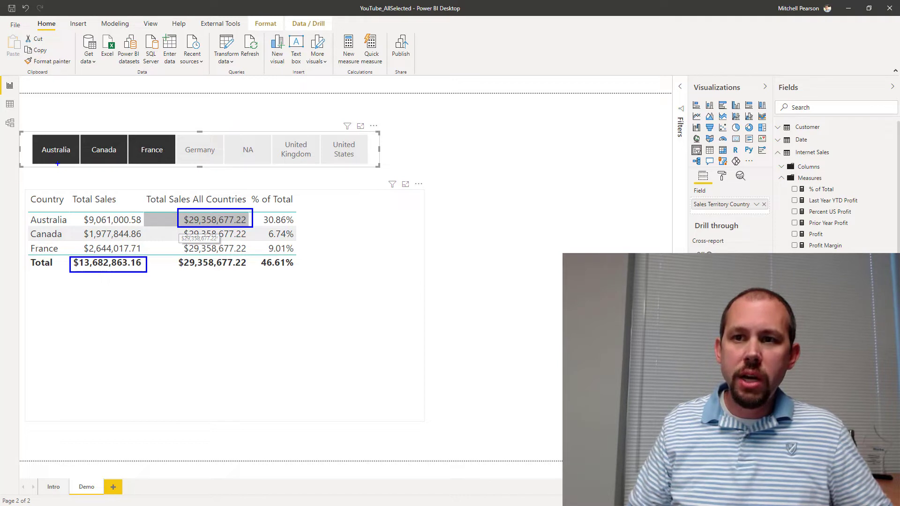
{"action": "left_click_drag", "start_coordinate": [57, 164], "coordinate": [89, 255]}
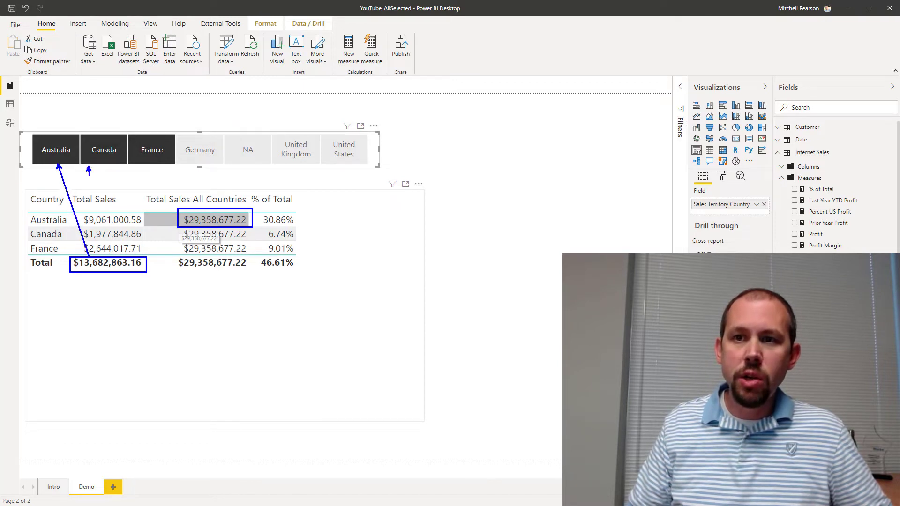
{"action": "left_click_drag", "start_coordinate": [89, 169], "coordinate": [90, 256]}
{"action": "left_click_drag", "start_coordinate": [137, 164], "coordinate": [89, 255]}
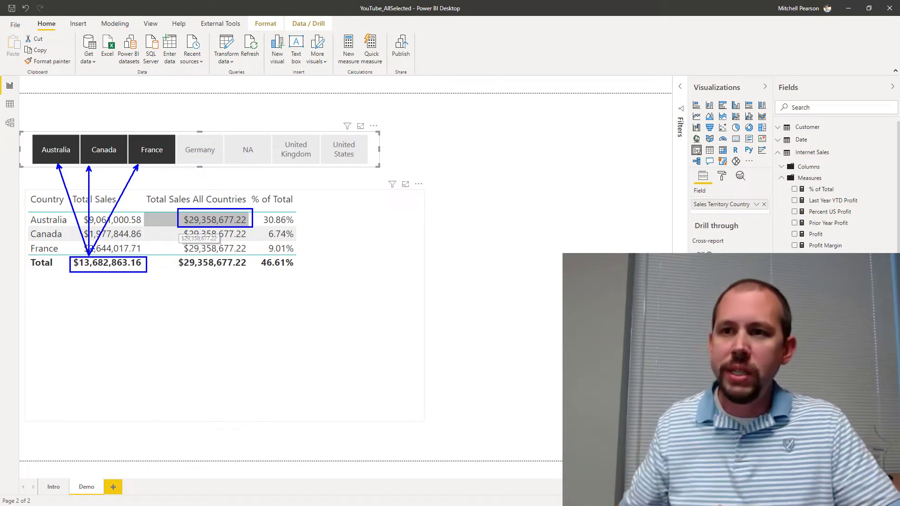
{"action": "key", "text": "Escape"}
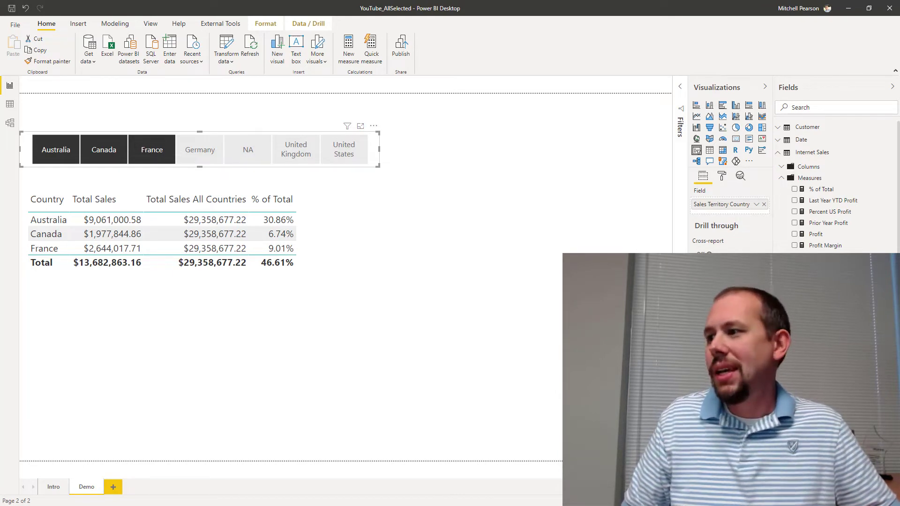
Step: Change ALL to ALLSELECTED in the Total Sales All Countries formula using autocomplete
{"action": "left_click", "coordinate": [834, 268]}
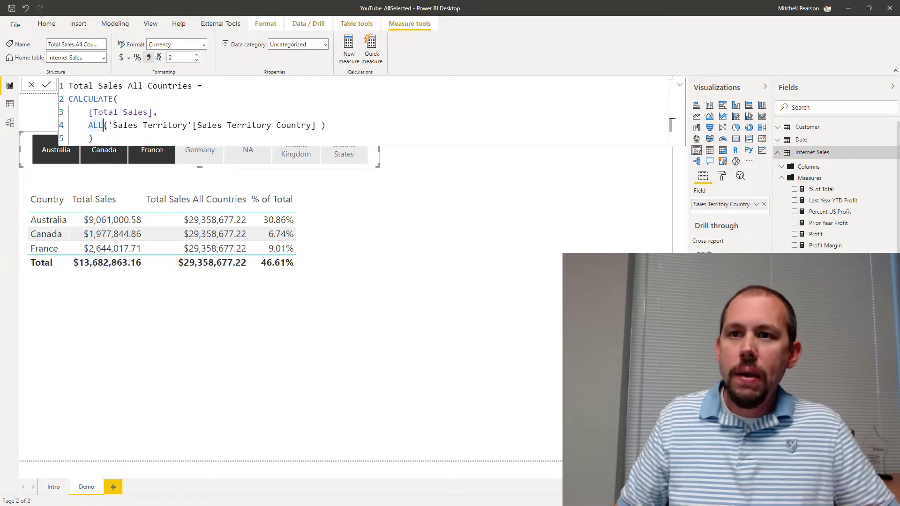
{"action": "left_click", "coordinate": [107, 155], "text": "ctrl"}
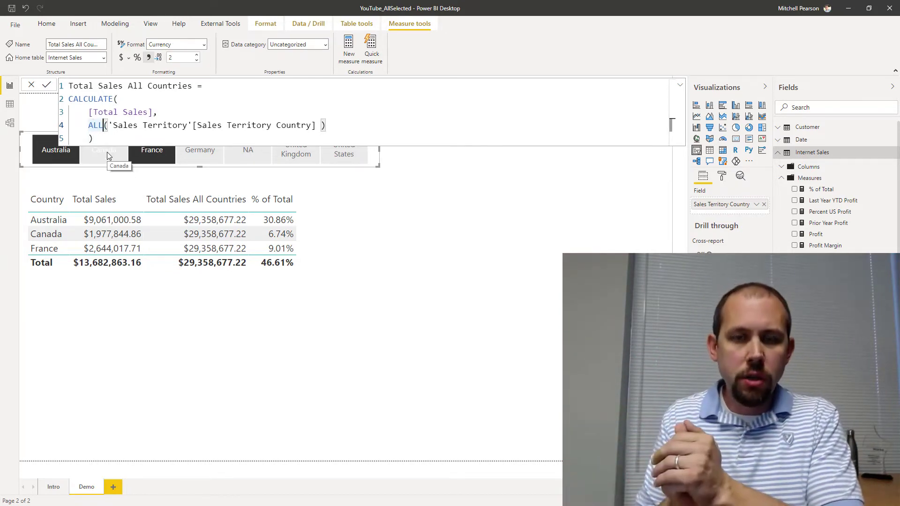
{"action": "key", "text": "ctrl+space"}
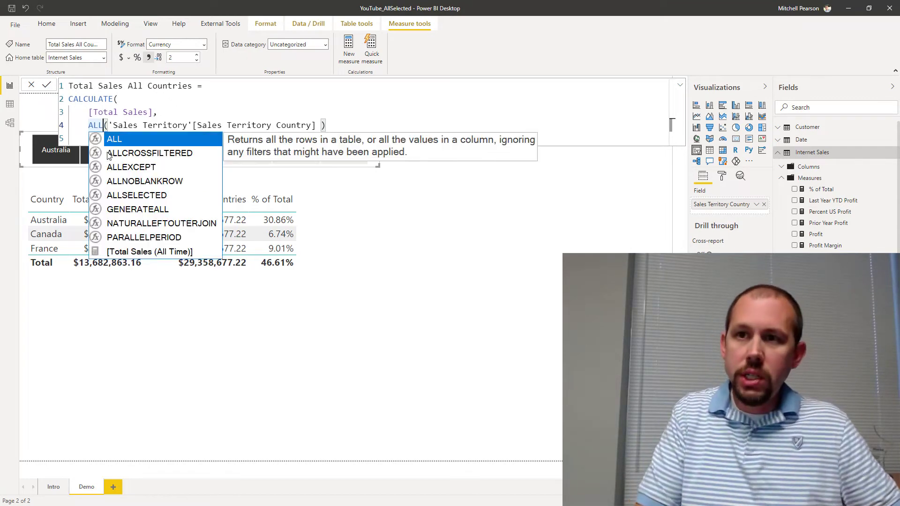
{"action": "type", "text": "selec"}
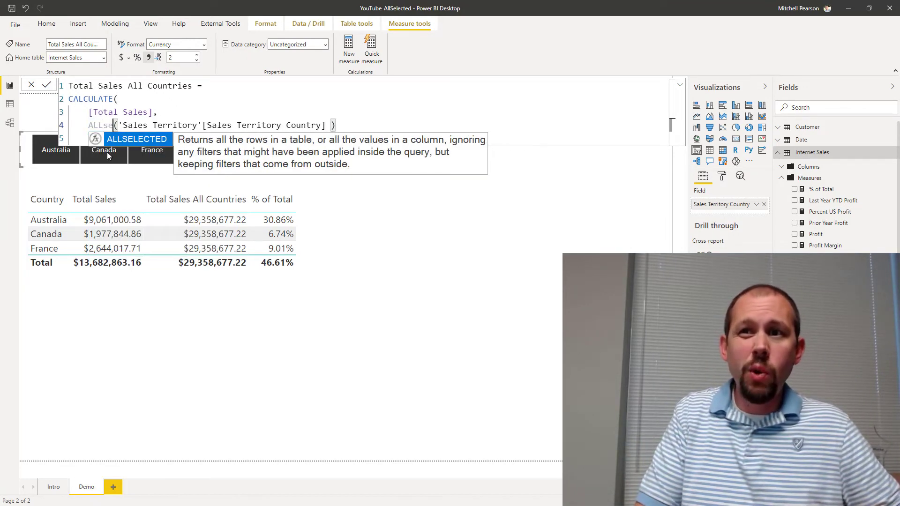
{"action": "key", "text": "Tab"}
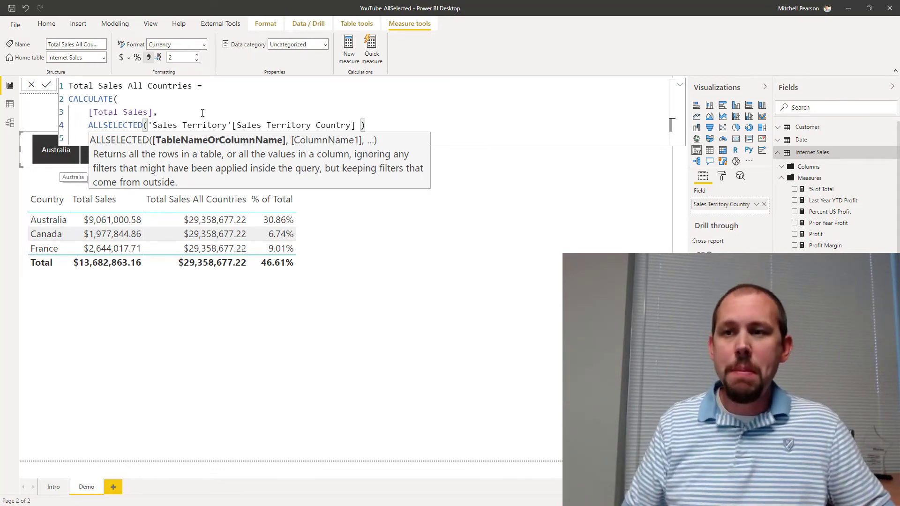
{"action": "left_click", "coordinate": [411, 135]}
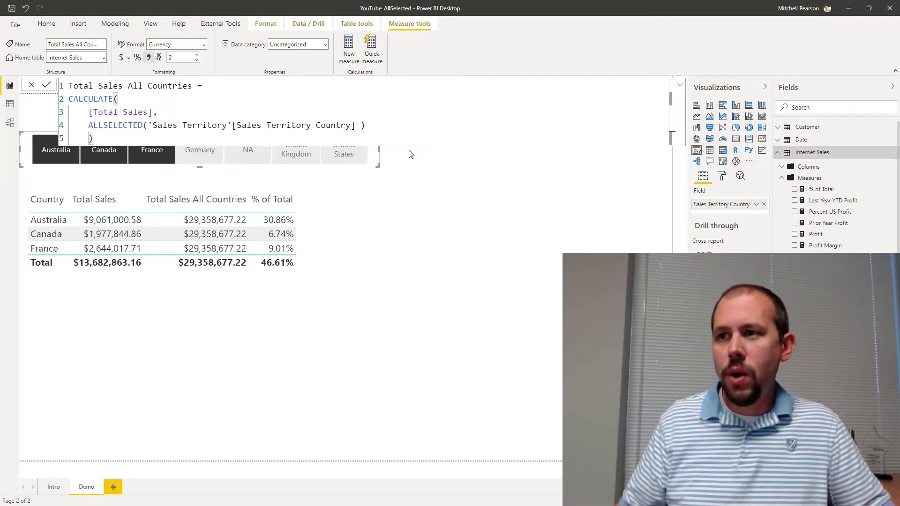
Step: Revert Total Sales All Countries to ALL and commit the measure
{"action": "left_click_drag", "start_coordinate": [102, 125], "coordinate": [142, 125]}
{"action": "key", "text": "BackSpace"}
{"action": "left_click", "coordinate": [418, 247]}
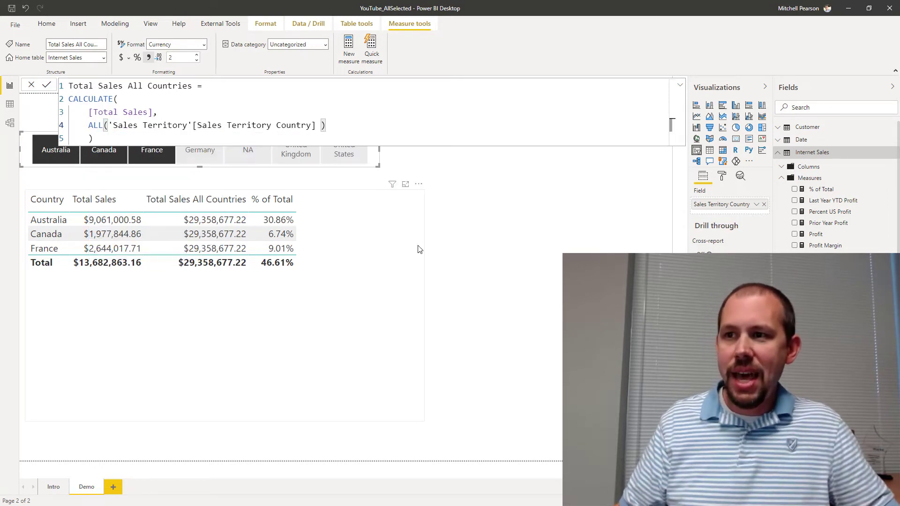
Step: Clear the country slicer, then re-type SELECTED to commit the ALLSELECTED formula
{"action": "left_click", "coordinate": [66, 156]}
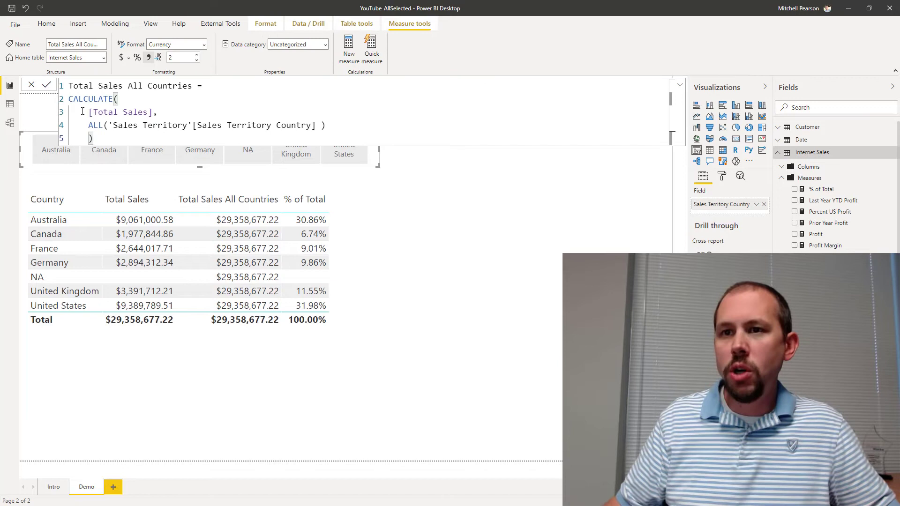
{"action": "type", "text": "SELECTED"}
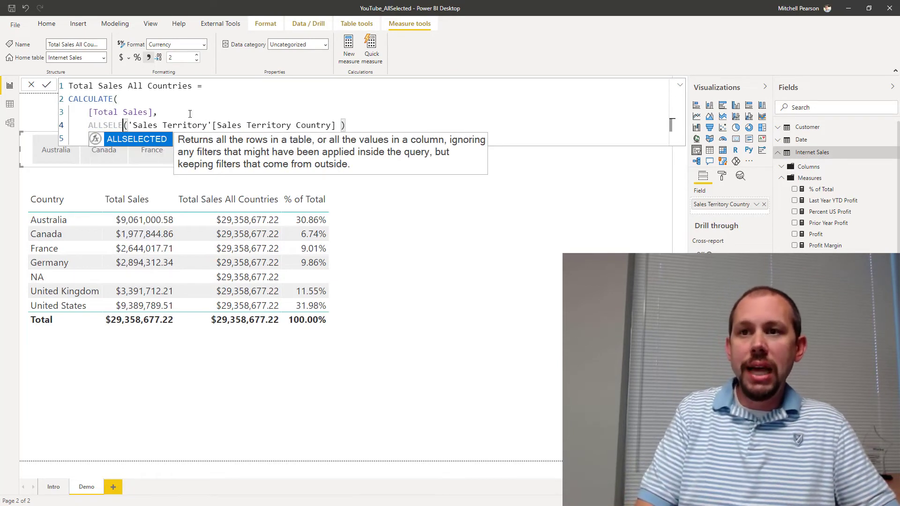
{"action": "key", "text": "Down"}
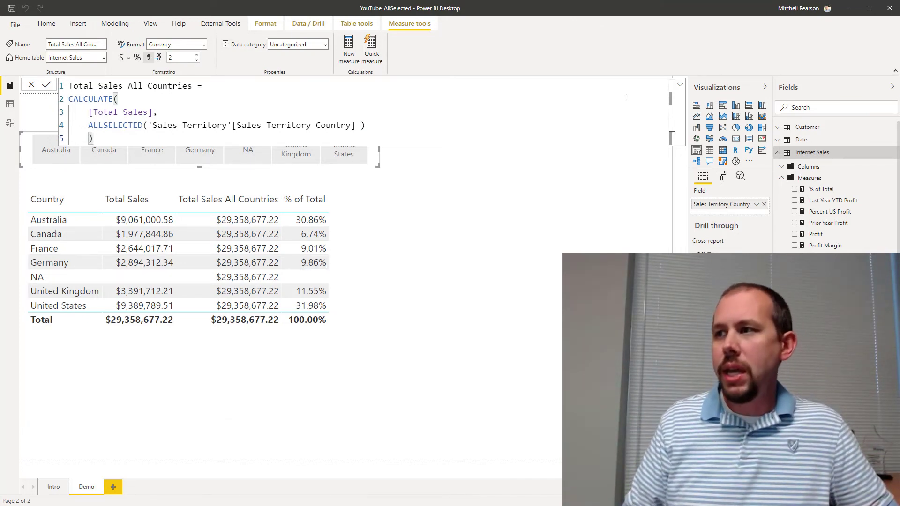
{"action": "left_click", "coordinate": [465, 172]}
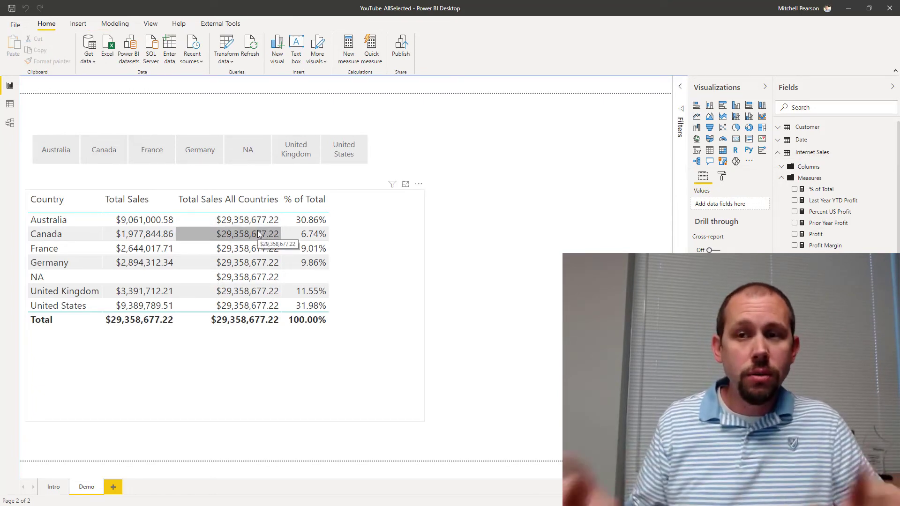
Step: Select United States, United Kingdom and Australia in the slicer, totalling $21,842,502.31
{"action": "left_click", "coordinate": [344, 155]}
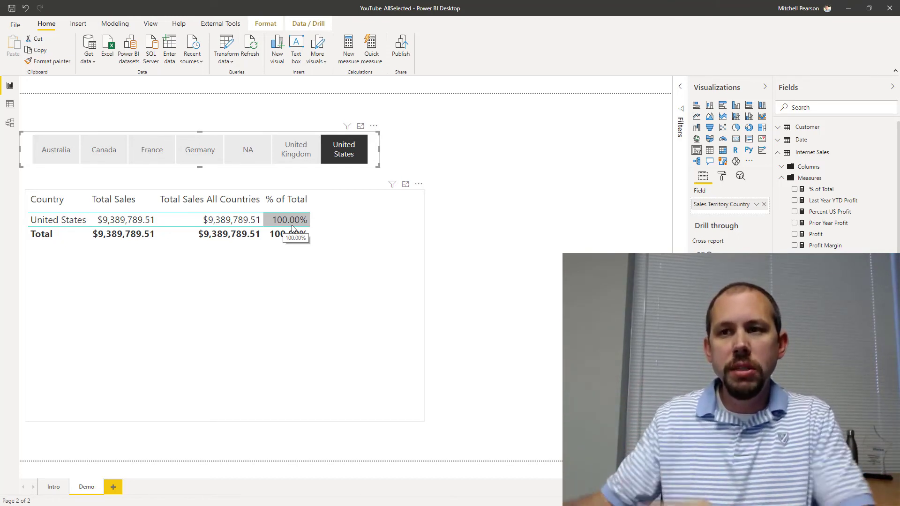
{"action": "left_click", "coordinate": [296, 153], "text": "ctrl"}
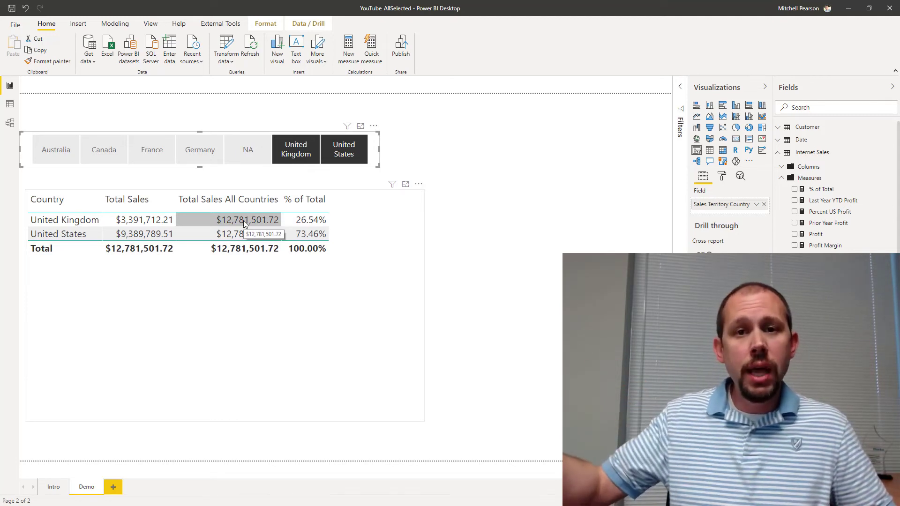
{"action": "left_click", "coordinate": [55, 154], "text": "ctrl"}
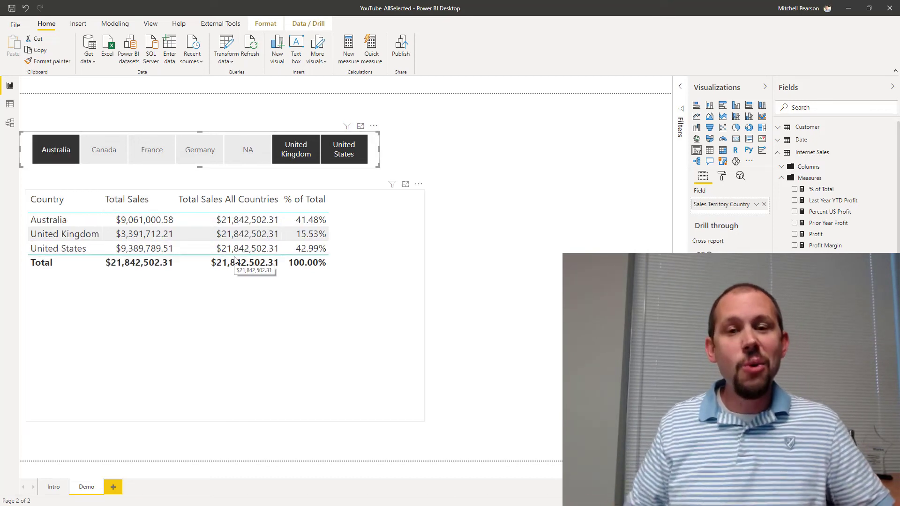